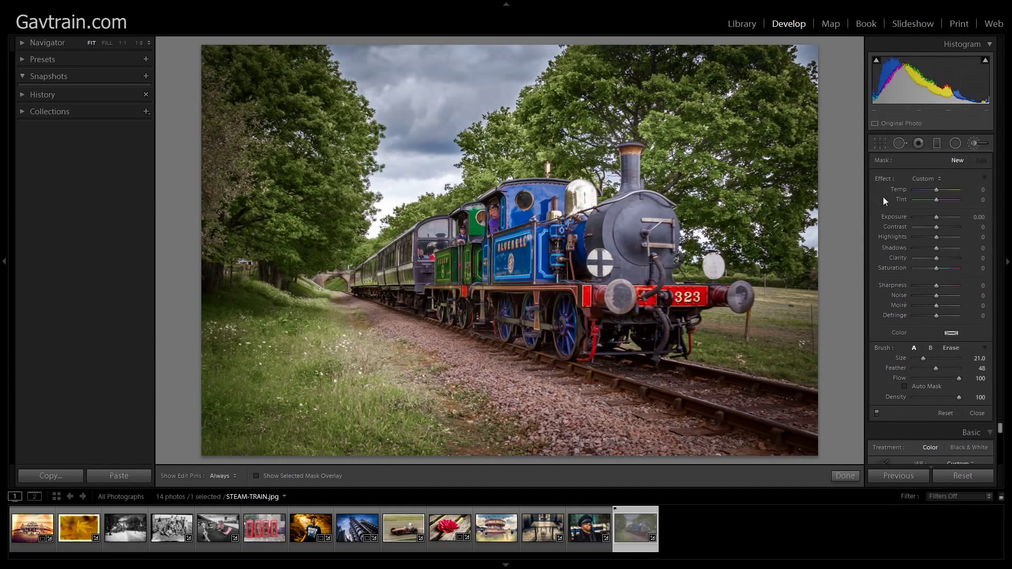
Set the adjustment brush's Saturation to -100 and paint over the entire steam train photo at brush size 21.
{"action": "left_click_drag", "start_coordinate": [936, 269], "coordinate": [907, 268]}
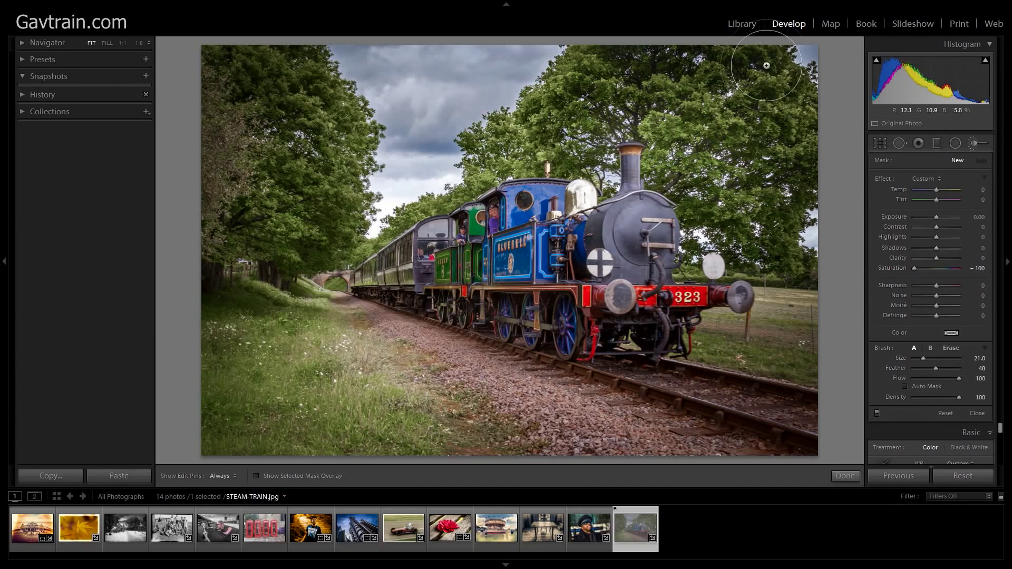
{"action": "mouse_move", "coordinate": [802, 56]}
{"action": "left_mouse_down"}
{"action": "mouse_move", "coordinate": [506, 51]}
{"action": "mouse_move", "coordinate": [528, 82]}
{"action": "mouse_move", "coordinate": [181, 135]}
{"action": "mouse_move", "coordinate": [41, 169]}
{"action": "mouse_move", "coordinate": [553, 253]}
{"action": "mouse_move", "coordinate": [999, 276]}
{"action": "left_mouse_up"}
{"action": "key", "text": "h"}
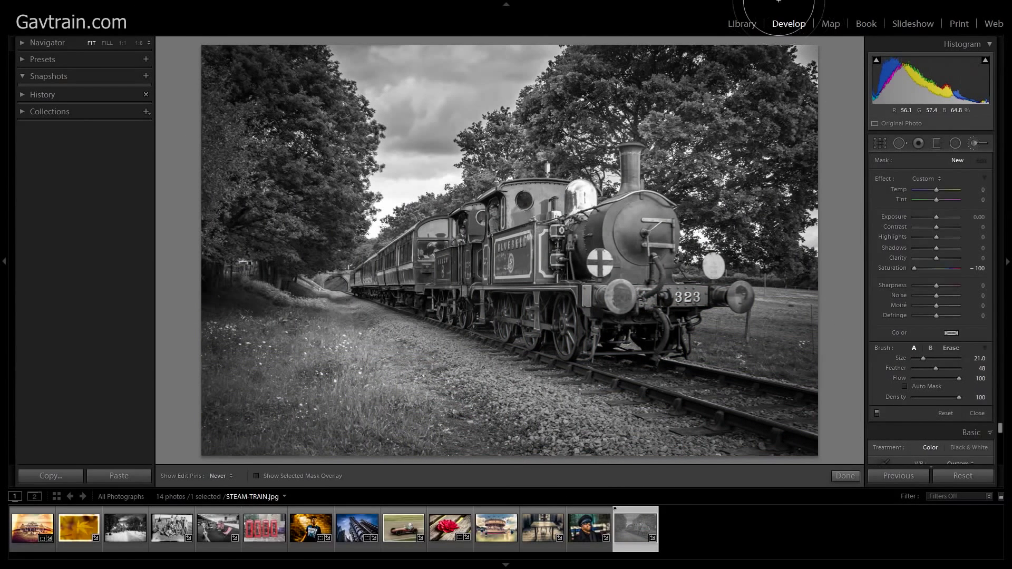
{"action": "key", "text": "h"}
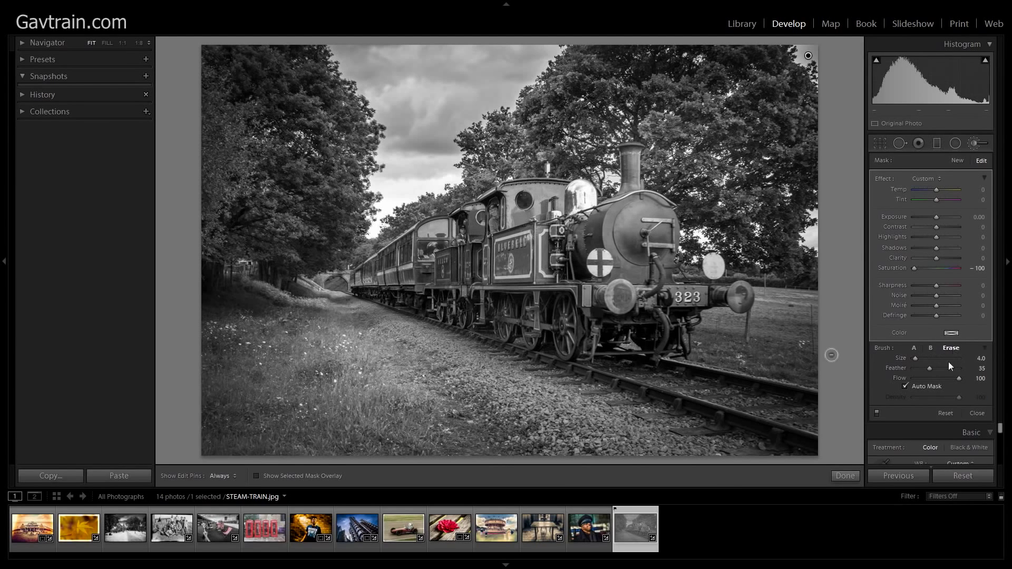
Try erasing the desaturation from the blue cab with Auto Mask off at brush size 16, and undo the stroke.
{"action": "left_click", "coordinate": [905, 388]}
{"action": "scroll", "coordinate": [555, 202], "scroll_direction": "up", "scroll_amount": 2}
{"action": "key", "text": "h"}
{"action": "left_click", "coordinate": [554, 202]}
{"action": "mouse_move", "coordinate": [554, 202]}
{"action": "left_mouse_down"}
{"action": "mouse_move", "coordinate": [520, 191]}
{"action": "mouse_move", "coordinate": [515, 217]}
{"action": "mouse_move", "coordinate": [538, 210]}
{"action": "mouse_move", "coordinate": [535, 193]}
{"action": "mouse_move", "coordinate": [553, 193]}
{"action": "mouse_move", "coordinate": [548, 176]}
{"action": "mouse_move", "coordinate": [538, 205]}
{"action": "left_mouse_up"}
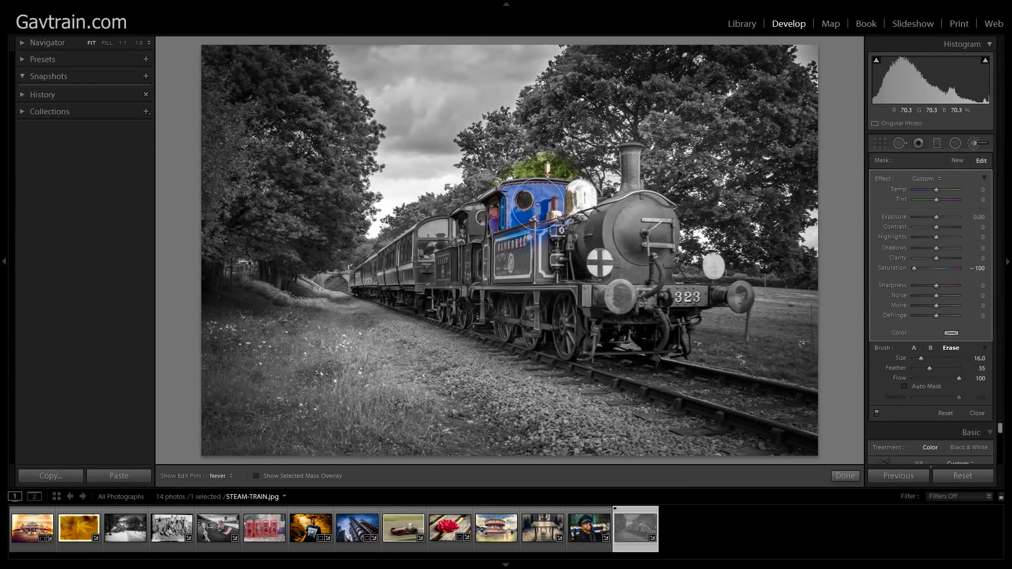
{"action": "key", "text": "h"}
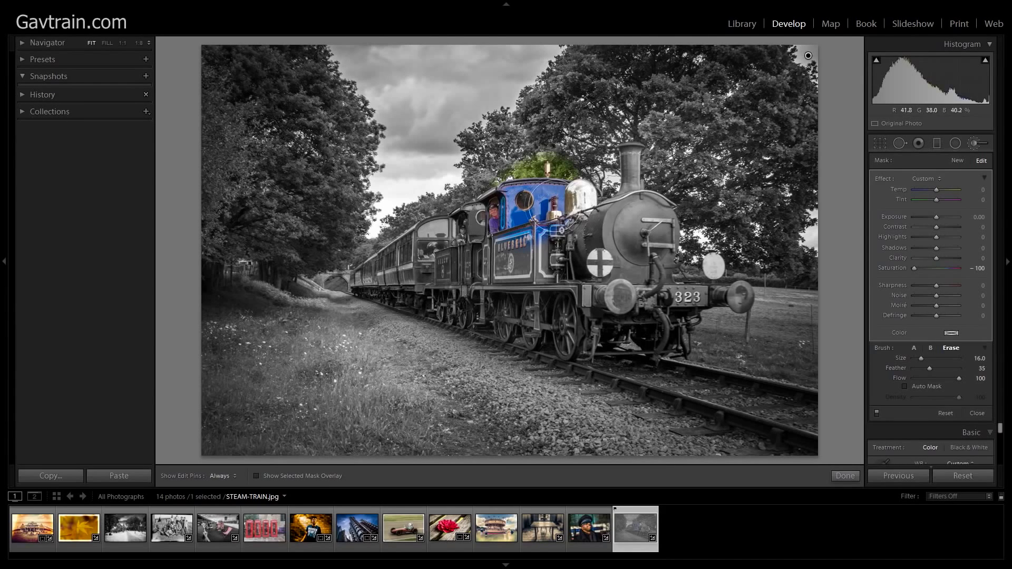
{"action": "left_click", "coordinate": [122, 43]}
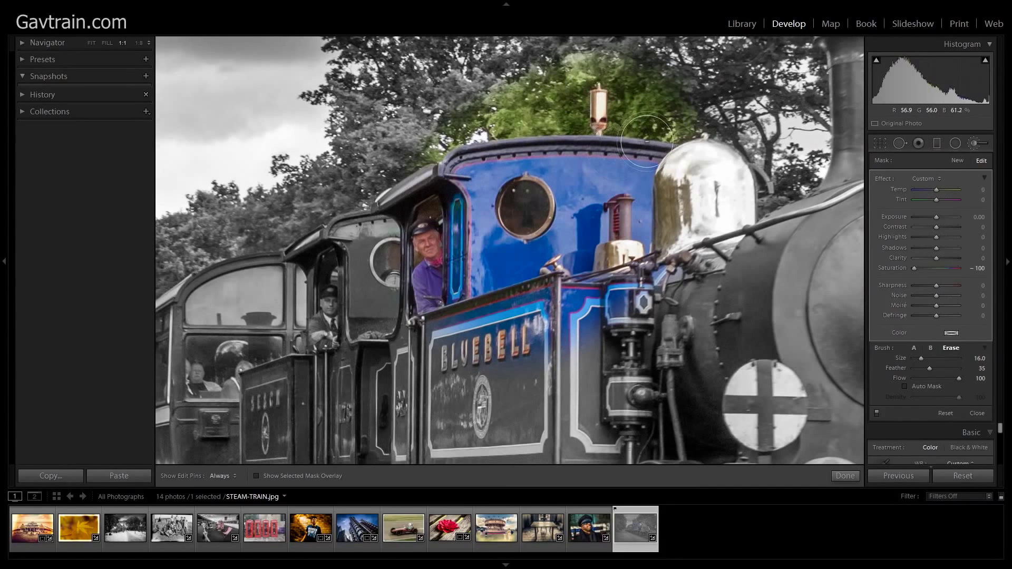
{"action": "left_click_drag", "start_coordinate": [593, 209], "coordinate": [568, 226]}
{"action": "key", "text": "ctrl+z"}
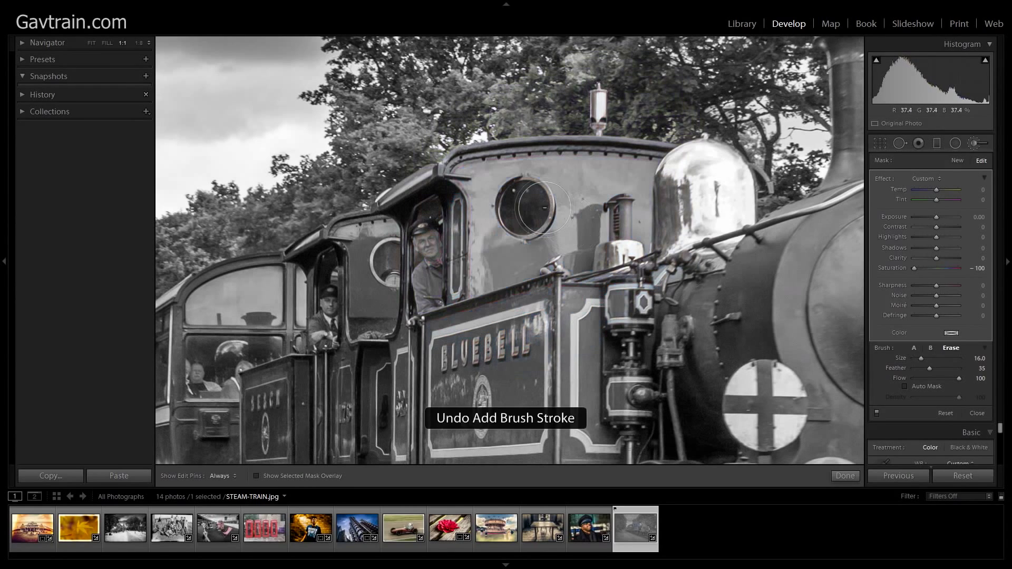
{"action": "left_click", "coordinate": [93, 42]}
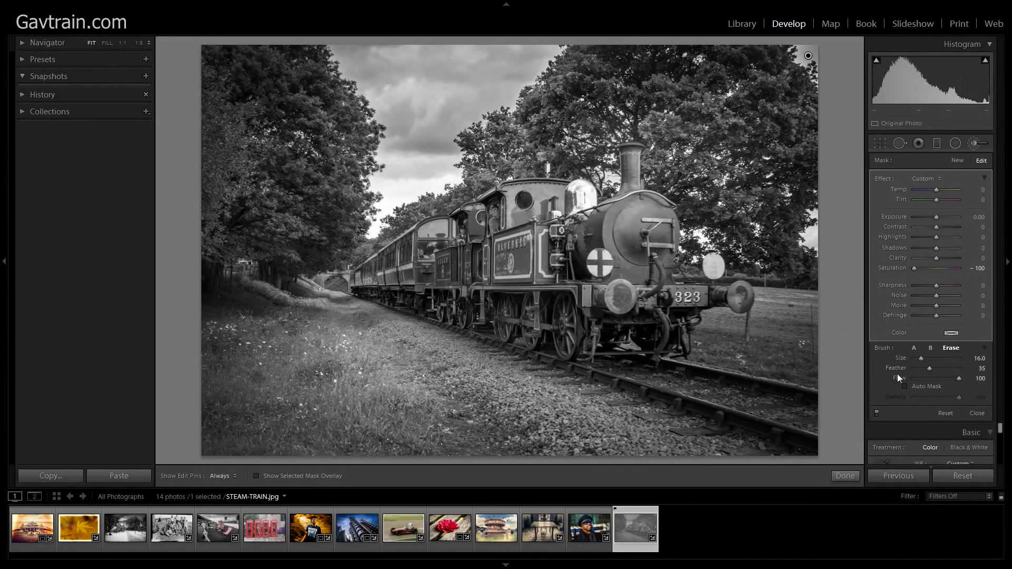
With Auto Mask on, erase the desaturation from the front locomotive's blue cab, side tank, boiler and red buffer beam.
{"action": "left_click", "coordinate": [906, 386]}
{"action": "key", "text": "h"}
{"action": "mouse_move", "coordinate": [551, 195]}
{"action": "left_mouse_down"}
{"action": "mouse_move", "coordinate": [514, 191]}
{"action": "mouse_move", "coordinate": [522, 224]}
{"action": "mouse_move", "coordinate": [559, 209]}
{"action": "mouse_move", "coordinate": [552, 182]}
{"action": "mouse_move", "coordinate": [506, 189]}
{"action": "mouse_move", "coordinate": [559, 190]}
{"action": "mouse_move", "coordinate": [582, 225]}
{"action": "mouse_move", "coordinate": [582, 185]}
{"action": "mouse_move", "coordinate": [556, 246]}
{"action": "mouse_move", "coordinate": [528, 247]}
{"action": "mouse_move", "coordinate": [507, 268]}
{"action": "mouse_move", "coordinate": [501, 242]}
{"action": "mouse_move", "coordinate": [502, 279]}
{"action": "mouse_move", "coordinate": [600, 271]}
{"action": "mouse_move", "coordinate": [587, 295]}
{"action": "mouse_move", "coordinate": [686, 296]}
{"action": "mouse_move", "coordinate": [650, 302]}
{"action": "mouse_move", "coordinate": [643, 288]}
{"action": "mouse_move", "coordinate": [707, 301]}
{"action": "mouse_move", "coordinate": [663, 292]}
{"action": "left_mouse_up"}
{"action": "key", "text": "h"}
{"action": "key", "text": "h"}
{"action": "key", "text": "h"}
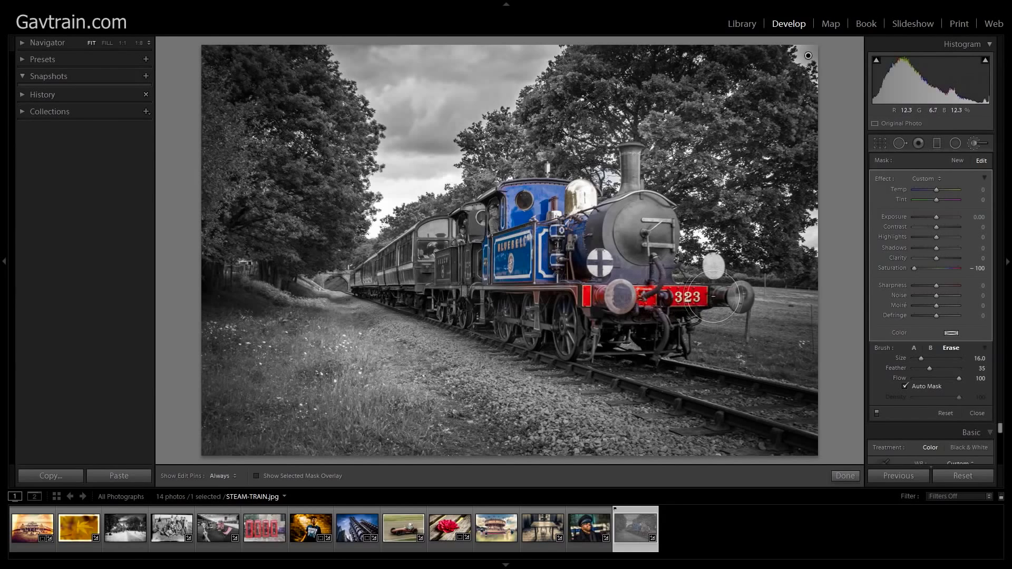
{"action": "key", "text": "h"}
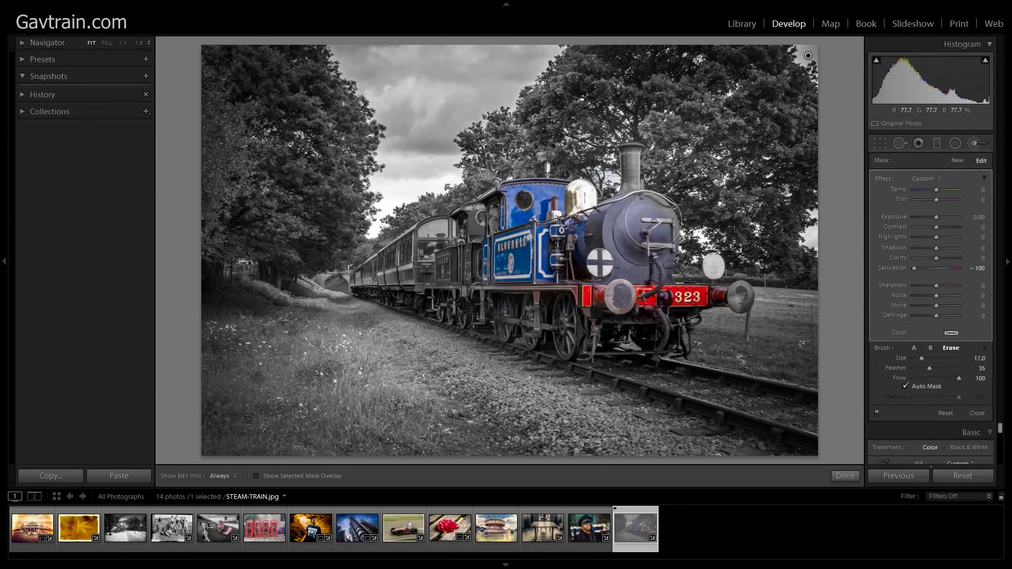
Reduce the eraser brush to size 11 and erase the desaturation from the locomotive's chimney.
{"action": "key", "text": "bracketleft"}
{"action": "key", "text": "bracketleft"}
{"action": "key", "text": "bracketleft"}
{"action": "key", "text": "bracketleft"}
{"action": "key", "text": "bracketleft"}
{"action": "key", "text": "h"}
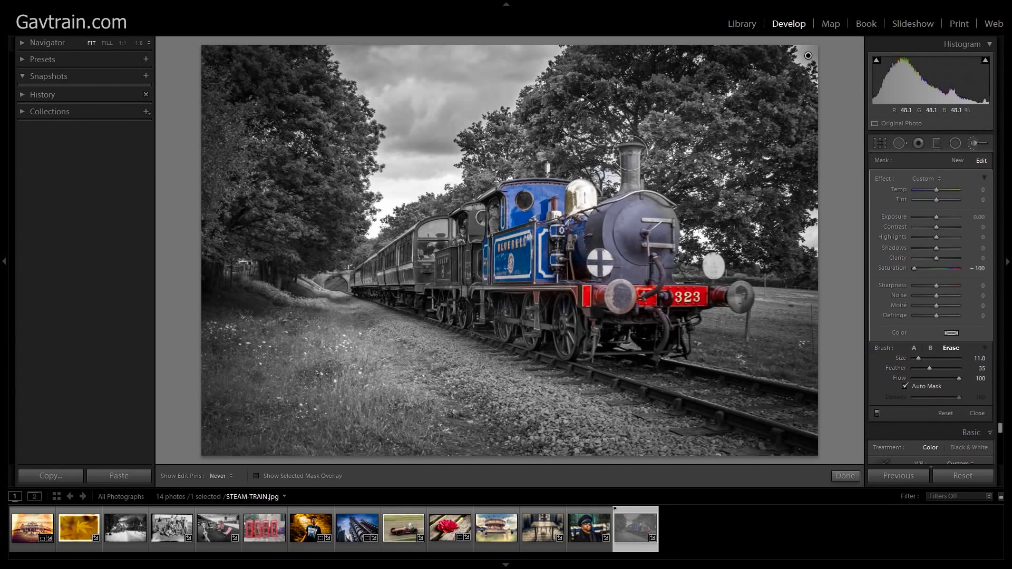
{"action": "left_click_drag", "start_coordinate": [633, 155], "coordinate": [630, 188]}
{"action": "key", "text": "h"}
{"action": "key", "text": "h"}
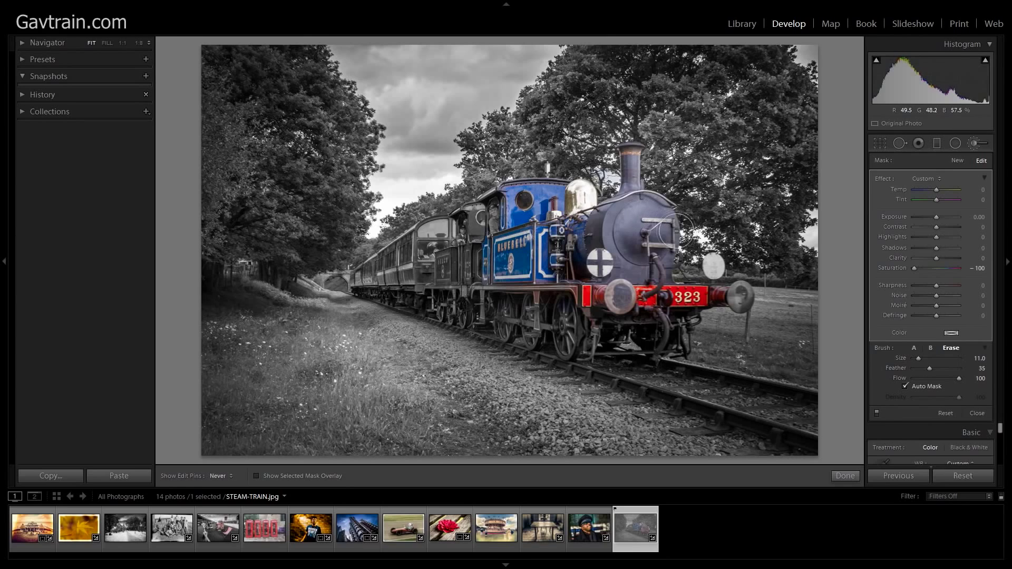
Erase the desaturation from the front locomotive's wheels and lower frame and from the driver in the cab opening.
{"action": "key", "text": "h"}
{"action": "mouse_move", "coordinate": [485, 289]}
{"action": "left_mouse_down"}
{"action": "mouse_move", "coordinate": [478, 330]}
{"action": "mouse_move", "coordinate": [528, 319]}
{"action": "mouse_move", "coordinate": [521, 308]}
{"action": "mouse_move", "coordinate": [539, 303]}
{"action": "mouse_move", "coordinate": [567, 340]}
{"action": "mouse_move", "coordinate": [570, 300]}
{"action": "left_mouse_up"}
{"action": "key", "text": "h"}
{"action": "key", "text": "h"}
{"action": "left_click_drag", "start_coordinate": [503, 230], "coordinate": [498, 209]}
{"action": "key", "text": "h"}
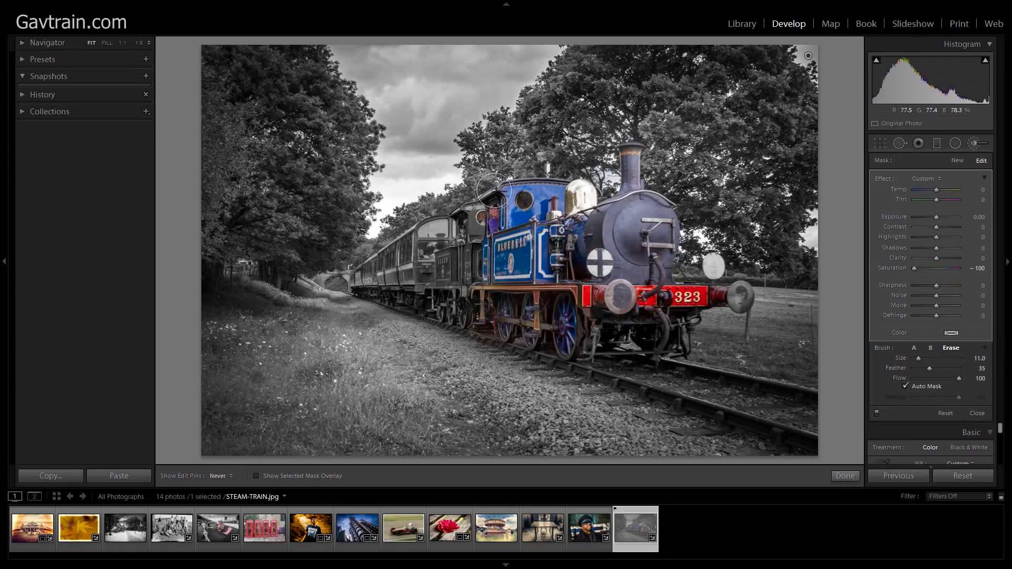
Using brush A with Auto Mask off, paint desaturation back over the second locomotive's round window at size 15.
{"action": "key", "text": "bracketright"}
{"action": "left_click", "coordinate": [121, 43]}
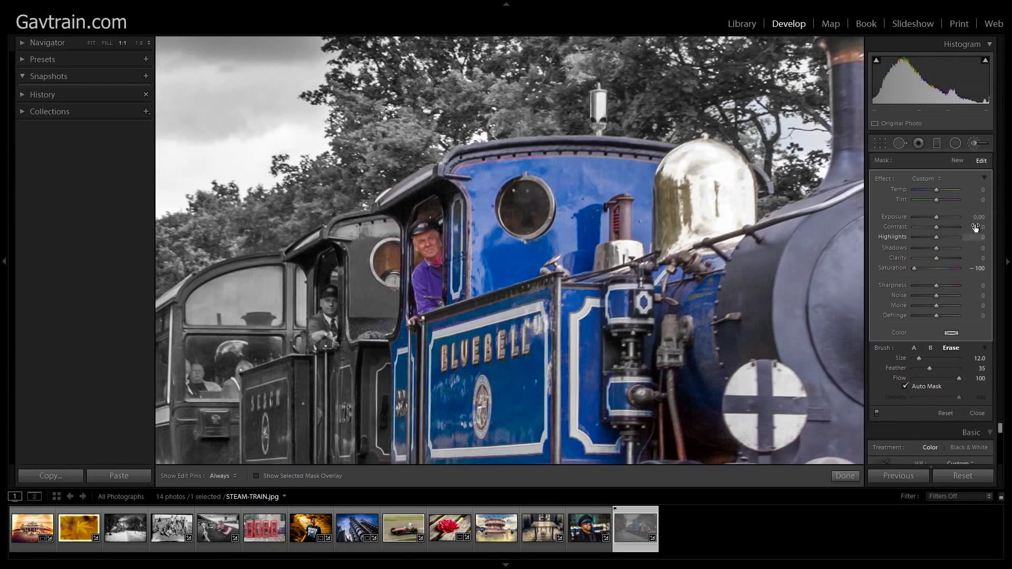
{"action": "left_click", "coordinate": [915, 348]}
{"action": "key", "text": "h"}
{"action": "scroll", "coordinate": [372, 266], "scroll_direction": "down", "scroll_amount": 3}
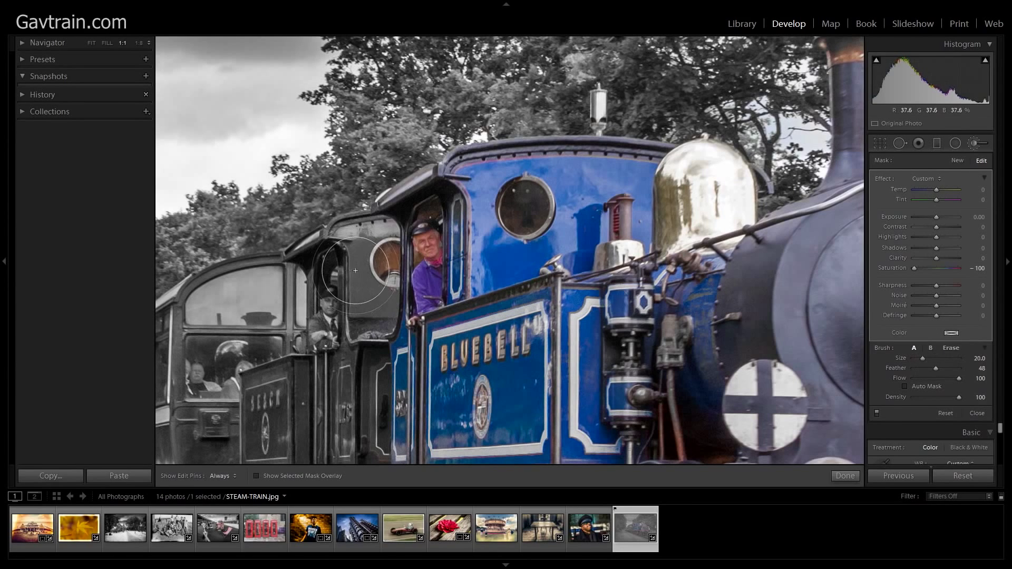
{"action": "key", "text": "h"}
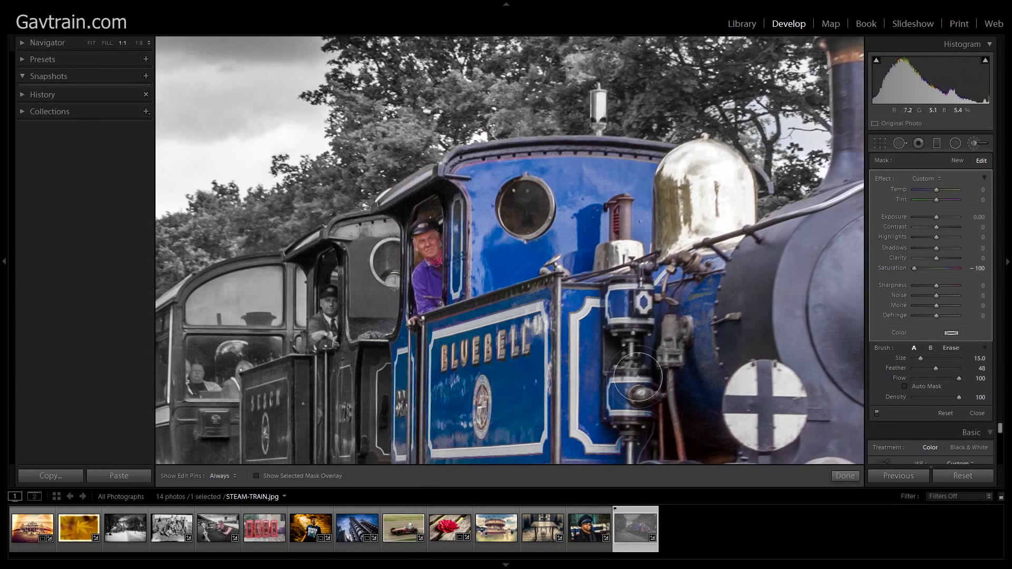
{"action": "left_click", "coordinate": [92, 43]}
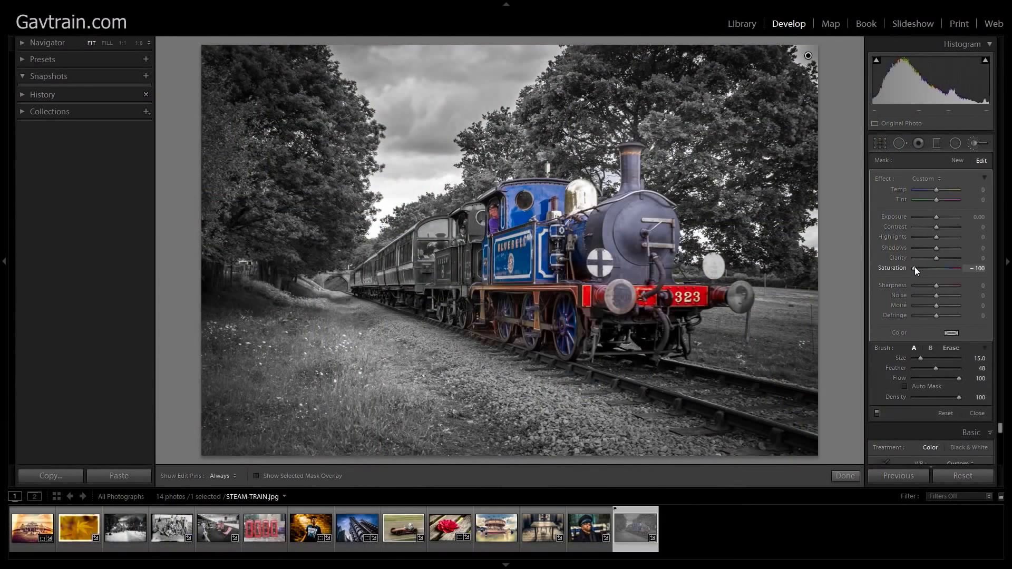
Finish the brush mask and set the photo's overall Saturation to +2 in the basic adjustments.
{"action": "left_click_drag", "start_coordinate": [916, 267], "coordinate": [933, 275]}
{"action": "left_click", "coordinate": [979, 414]}
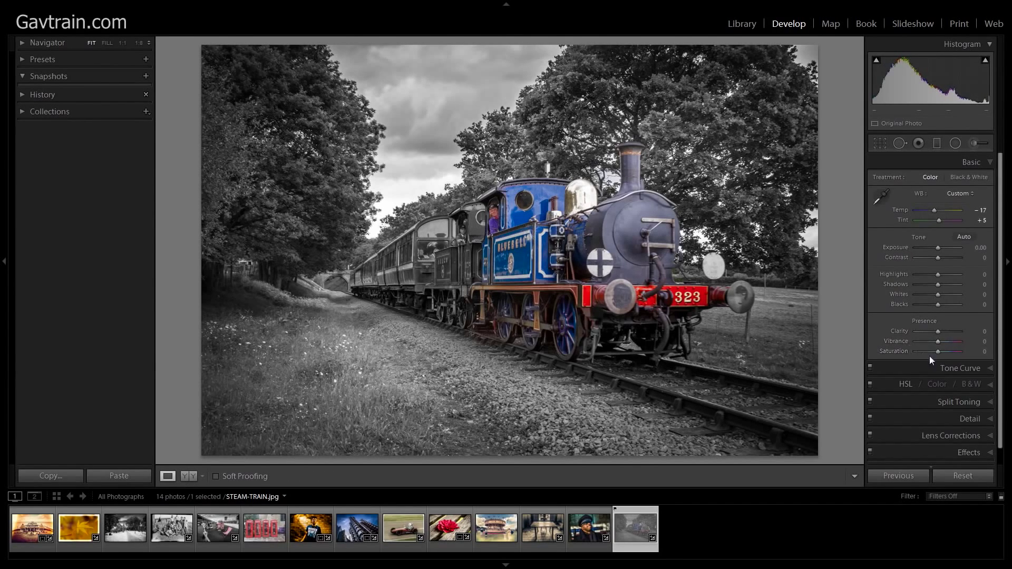
{"action": "left_click_drag", "start_coordinate": [939, 352], "coordinate": [934, 352]}
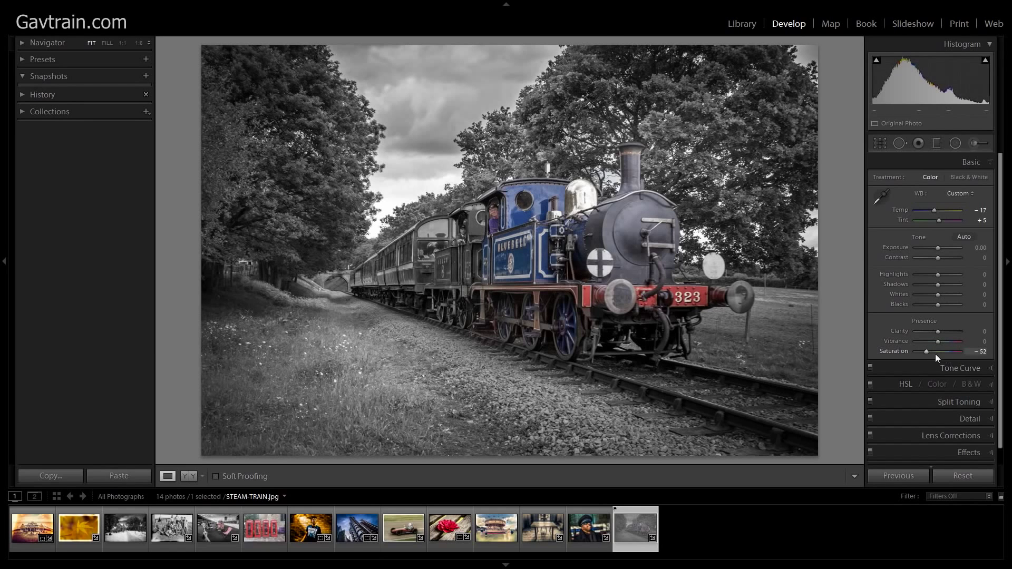
{"action": "mouse_move", "coordinate": [928, 350]}
{"action": "left_mouse_down"}
{"action": "mouse_move", "coordinate": [904, 349]}
{"action": "mouse_move", "coordinate": [997, 355]}
{"action": "mouse_move", "coordinate": [890, 355]}
{"action": "mouse_move", "coordinate": [973, 357]}
{"action": "mouse_move", "coordinate": [917, 360]}
{"action": "mouse_move", "coordinate": [942, 360]}
{"action": "left_mouse_up"}
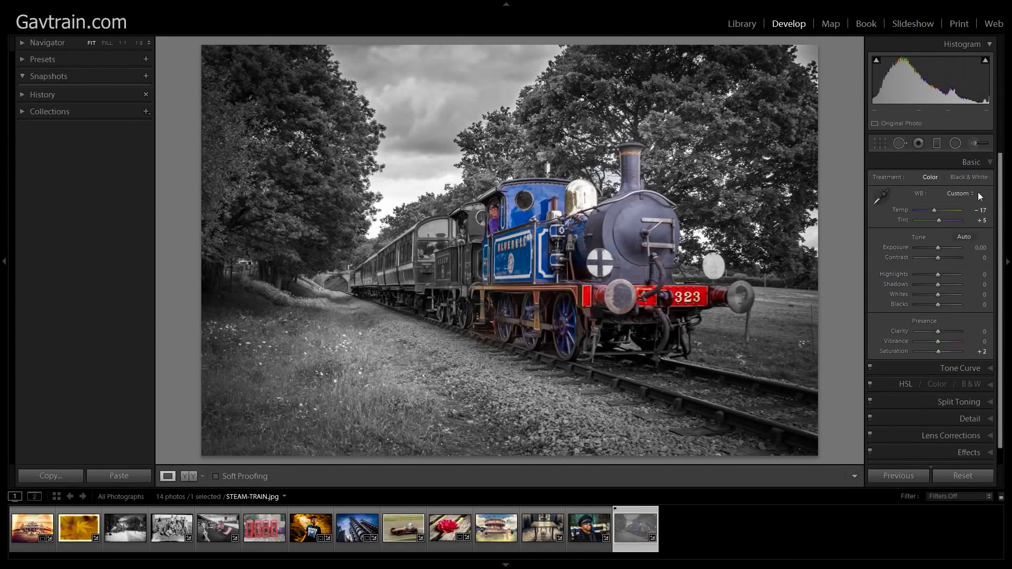
Create a second adjustment brush mask with Saturation -100, starting in the sky, and paint it over the coloured locomotive at size 21.
{"action": "left_click", "coordinate": [976, 148]}
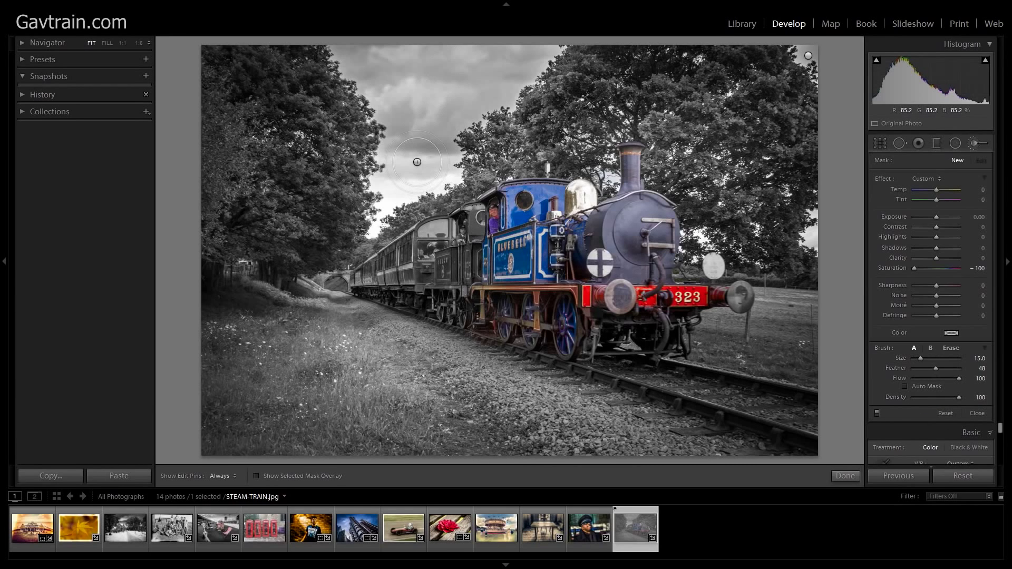
{"action": "left_click", "coordinate": [453, 68]}
{"action": "key", "text": "bracketright"}
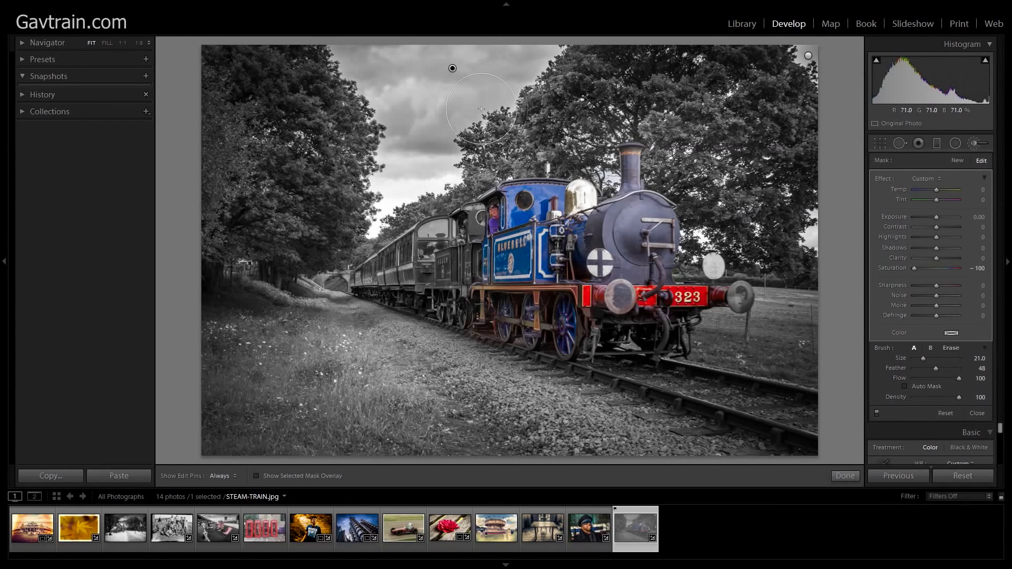
{"action": "mouse_move", "coordinate": [527, 242]}
{"action": "left_mouse_down"}
{"action": "mouse_move", "coordinate": [523, 205]}
{"action": "mouse_move", "coordinate": [539, 205]}
{"action": "mouse_move", "coordinate": [506, 199]}
{"action": "mouse_move", "coordinate": [531, 238]}
{"action": "mouse_move", "coordinate": [501, 290]}
{"action": "mouse_move", "coordinate": [496, 275]}
{"action": "mouse_move", "coordinate": [596, 289]}
{"action": "mouse_move", "coordinate": [593, 308]}
{"action": "mouse_move", "coordinate": [507, 310]}
{"action": "mouse_move", "coordinate": [519, 302]}
{"action": "mouse_move", "coordinate": [456, 208]}
{"action": "mouse_move", "coordinate": [599, 234]}
{"action": "mouse_move", "coordinate": [641, 182]}
{"action": "mouse_move", "coordinate": [630, 235]}
{"action": "mouse_move", "coordinate": [733, 277]}
{"action": "mouse_move", "coordinate": [626, 297]}
{"action": "mouse_move", "coordinate": [700, 309]}
{"action": "mouse_move", "coordinate": [636, 324]}
{"action": "mouse_move", "coordinate": [704, 313]}
{"action": "mouse_move", "coordinate": [685, 193]}
{"action": "left_mouse_up"}
{"action": "key", "text": "h"}
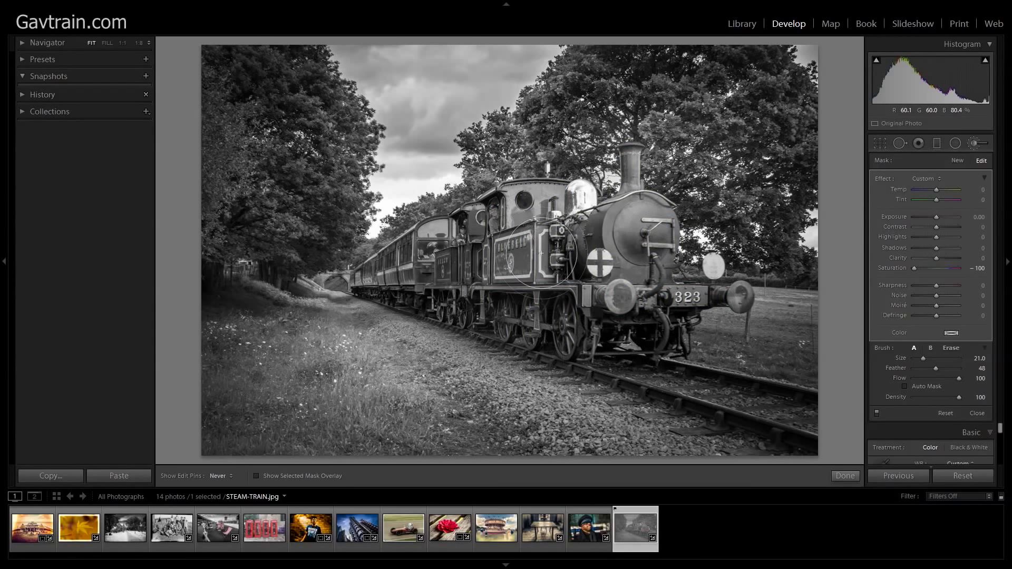
{"action": "key", "text": "h"}
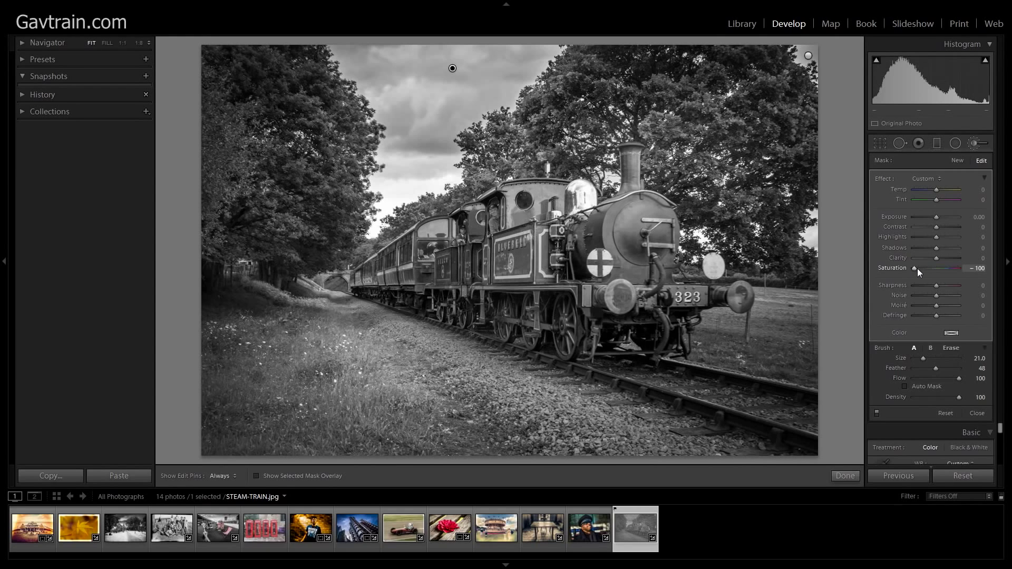
Set the second mask's Saturation to -38 and the first background mask's Clarity to 29, leaving the second mask selected.
{"action": "mouse_move", "coordinate": [916, 270]}
{"action": "left_mouse_down"}
{"action": "mouse_move", "coordinate": [935, 270]}
{"action": "mouse_move", "coordinate": [927, 268]}
{"action": "left_mouse_up"}
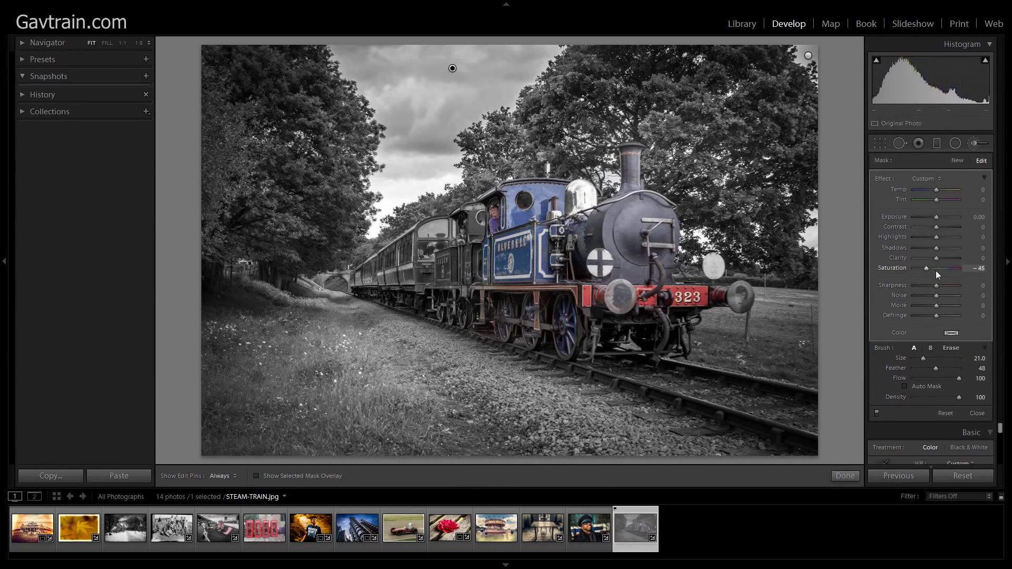
{"action": "left_click_drag", "start_coordinate": [928, 269], "coordinate": [928, 268]}
{"action": "left_click", "coordinate": [809, 57]}
{"action": "left_click_drag", "start_coordinate": [942, 261], "coordinate": [944, 257]}
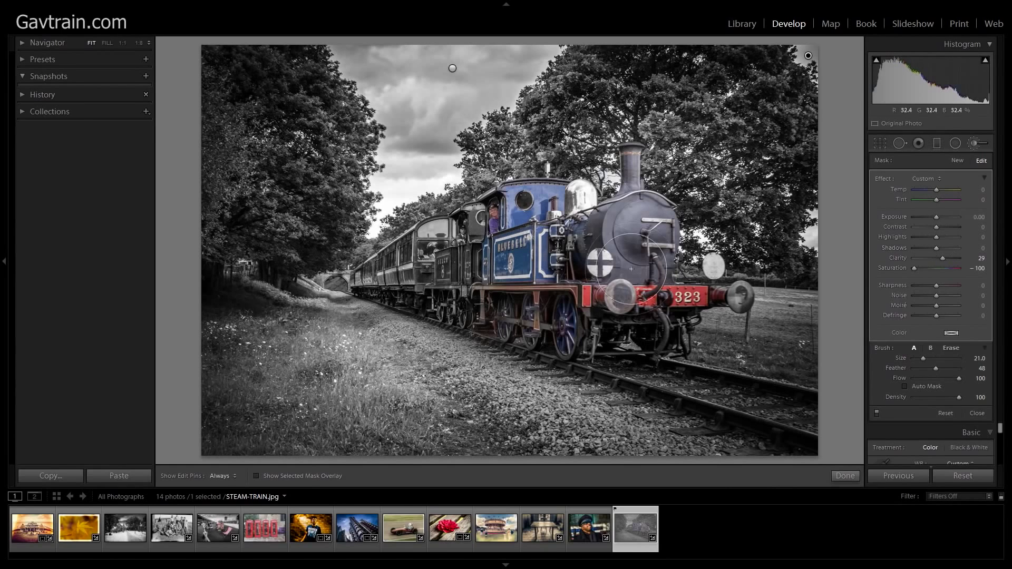
{"action": "left_click", "coordinate": [454, 71]}
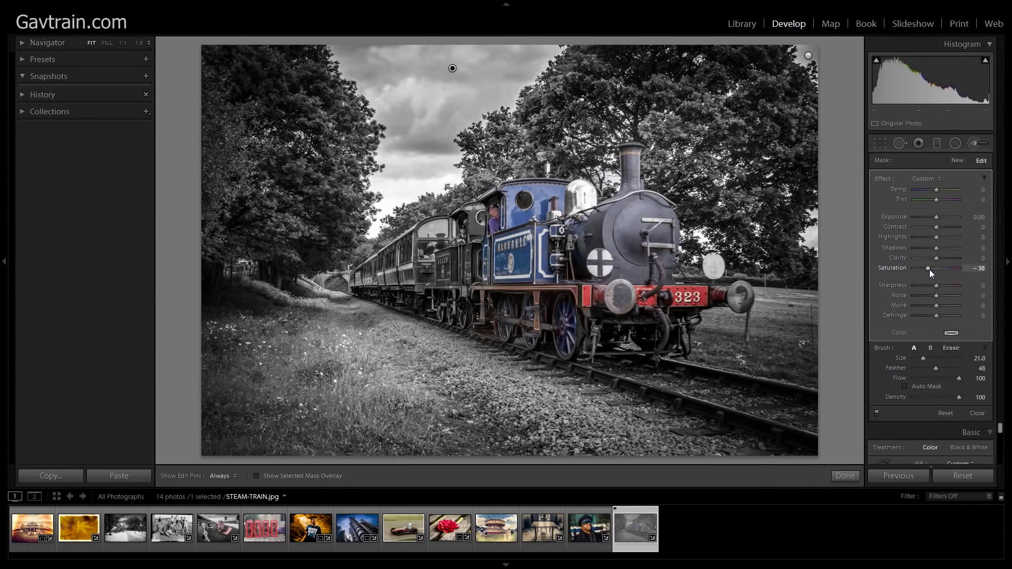